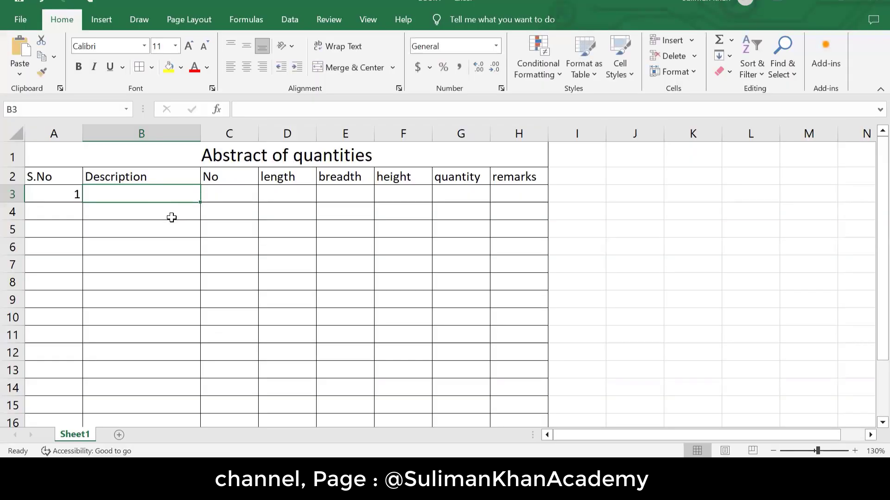
Enter 'earth work' in B3, 'abutment' in B4 and 'wingwall' in B5
text(earth work)
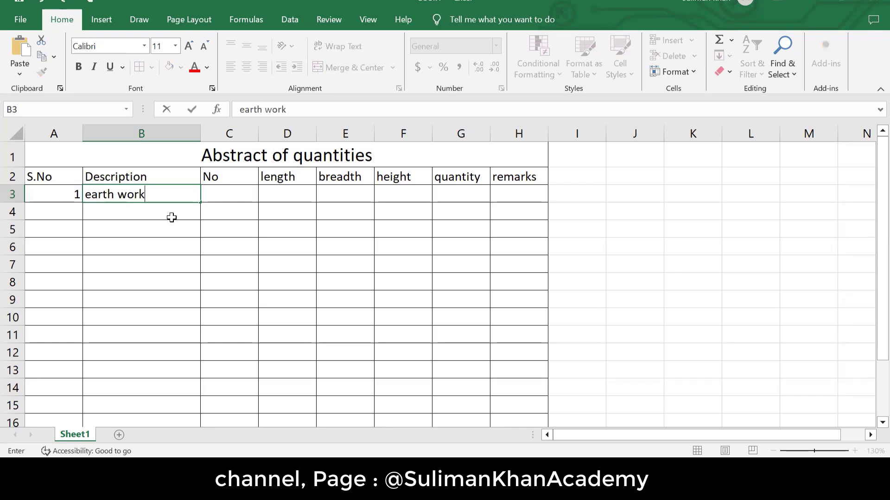
key(ctrl+Return)
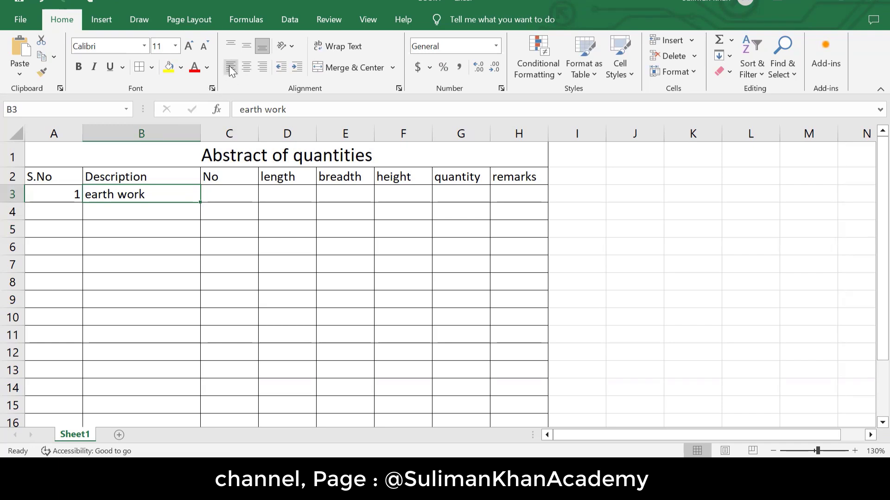
click(128, 214)
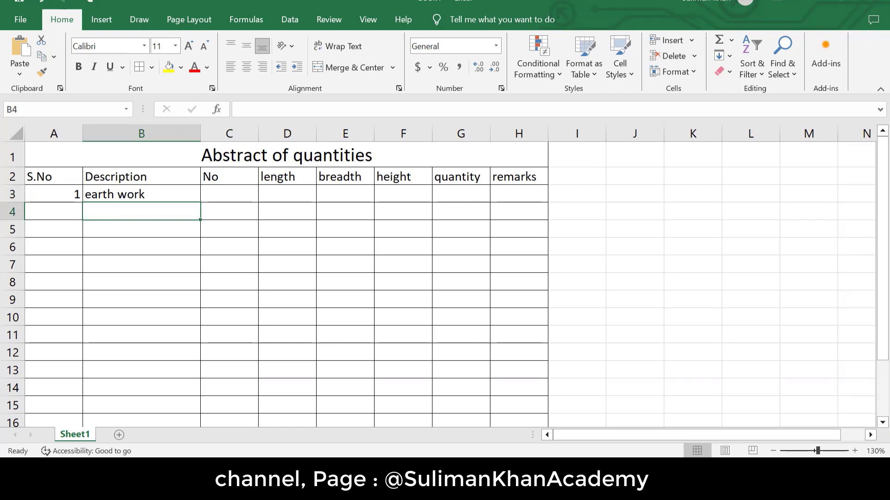
click(335, 490)
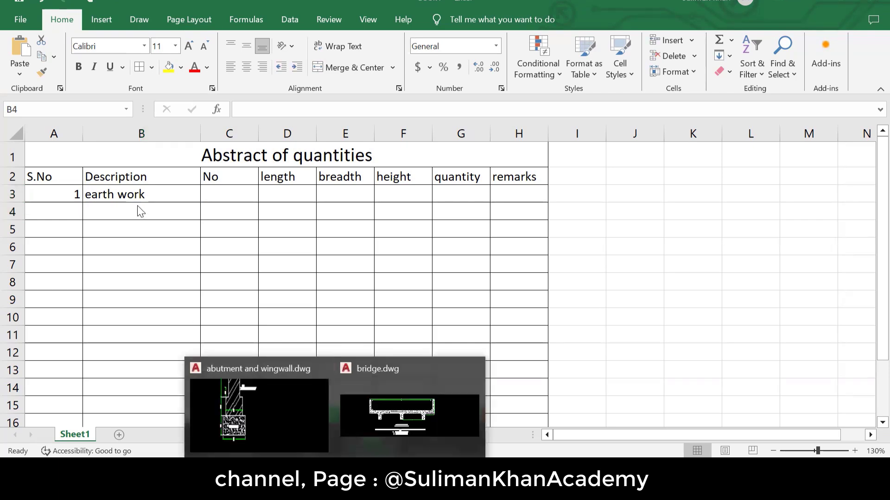
click(141, 217)
text(abutment)
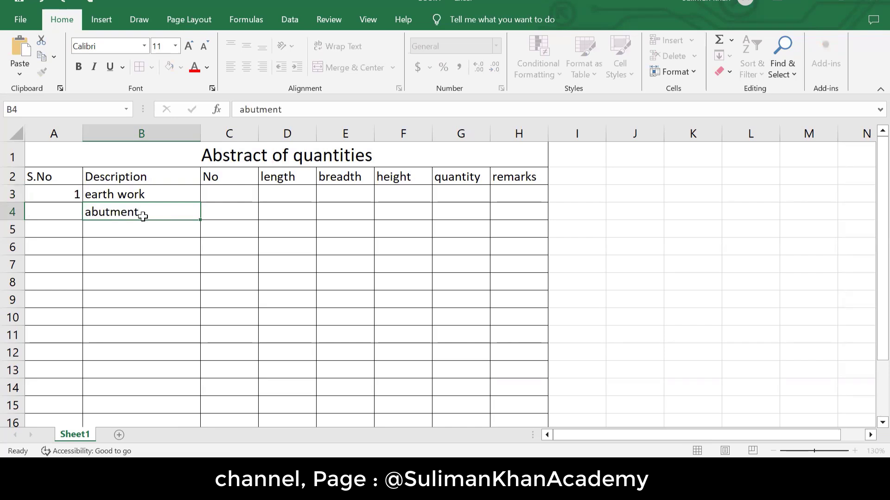
key(Return)
text(win)
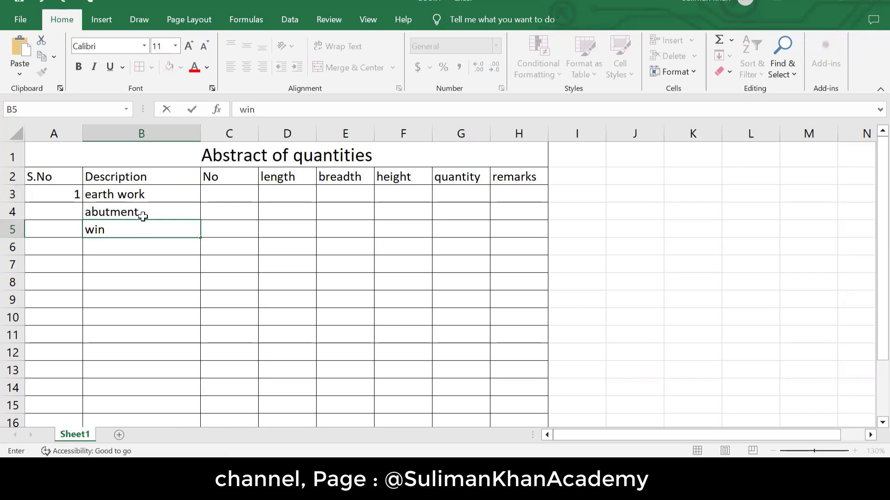
text(gwall)
click(227, 222)
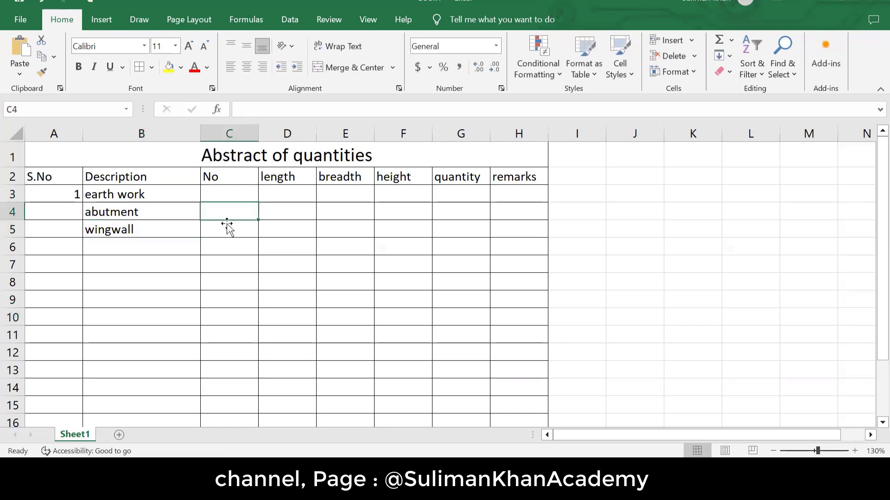
Enter No values 1 for abutment and 2 for wingwall in C4 and C5
text(1)
key(Return)
text(2)
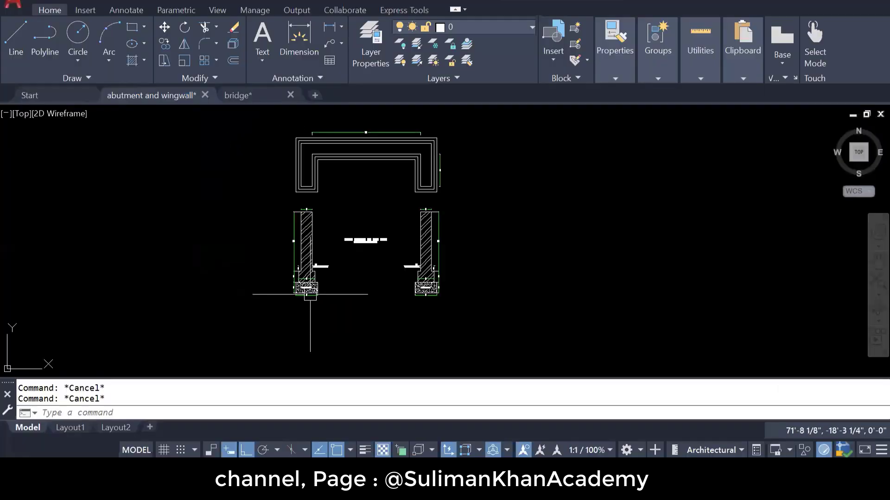
Draw trial marker circles on the right and left legs of the U
scroll(365, 122, up, 4)
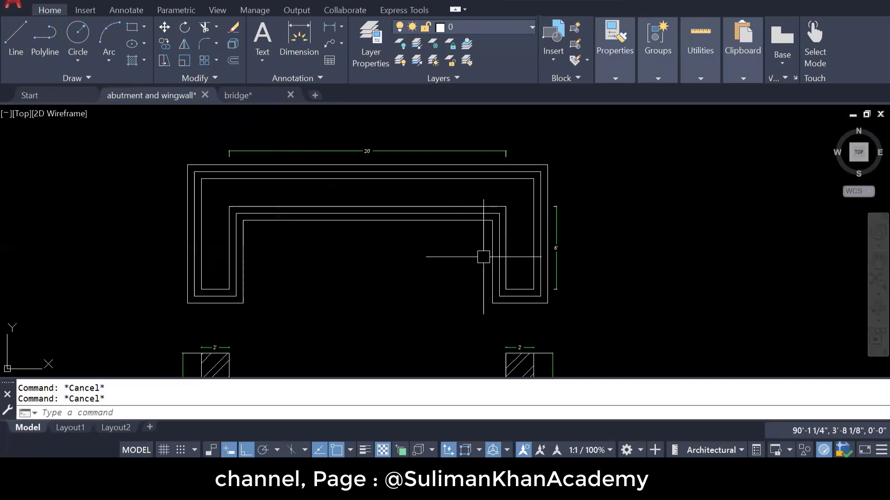
text(c)
key(Return)
click(523, 264)
click(538, 304)
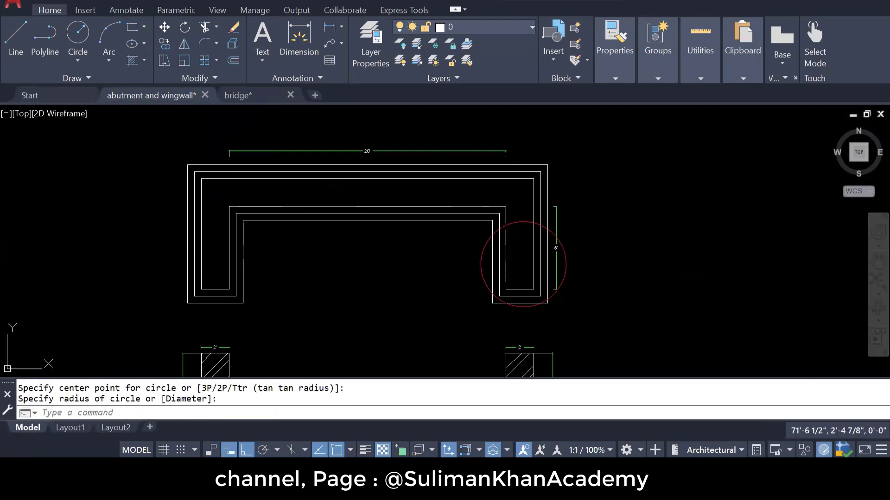
key(Return)
click(209, 260)
key(Return)
key(Return)
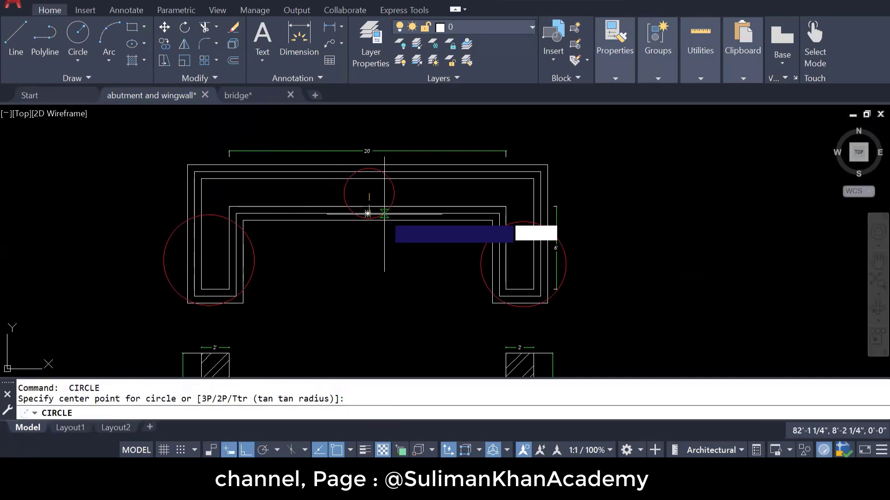
Cancel the circle on the top of the U and undo the marker circles
click(384, 213)
key(Escape)
key(Escape)
key(ctrl+z)
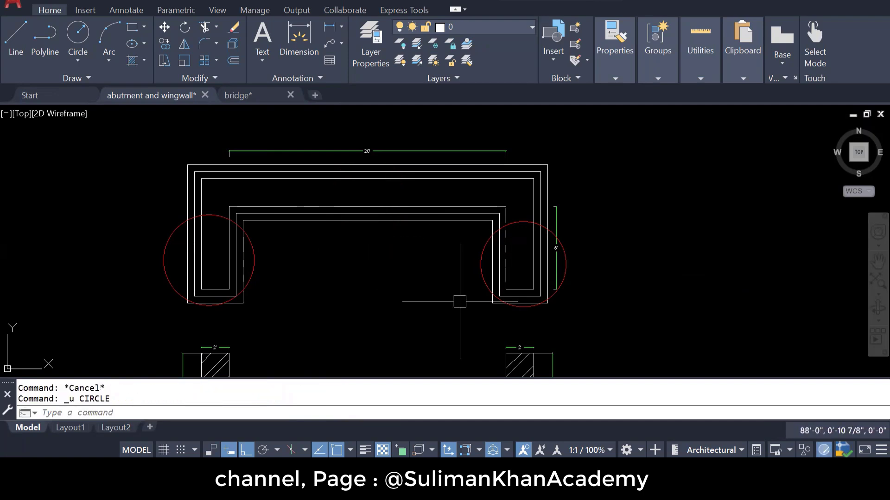
key(ctrl+z)
key(ctrl+z)
key(Escape)
click(362, 294)
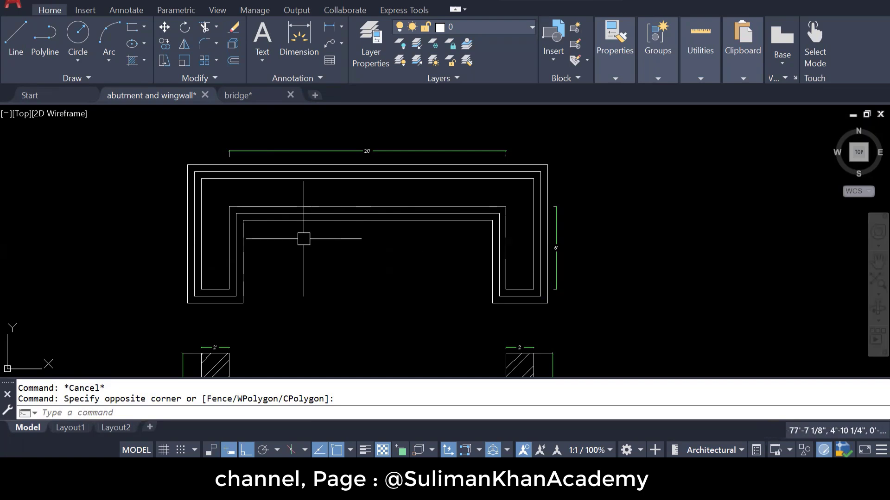
Zoom into the U-shaped plan to show its 20' and 6' dimensions
scroll(207, 174, up, 2)
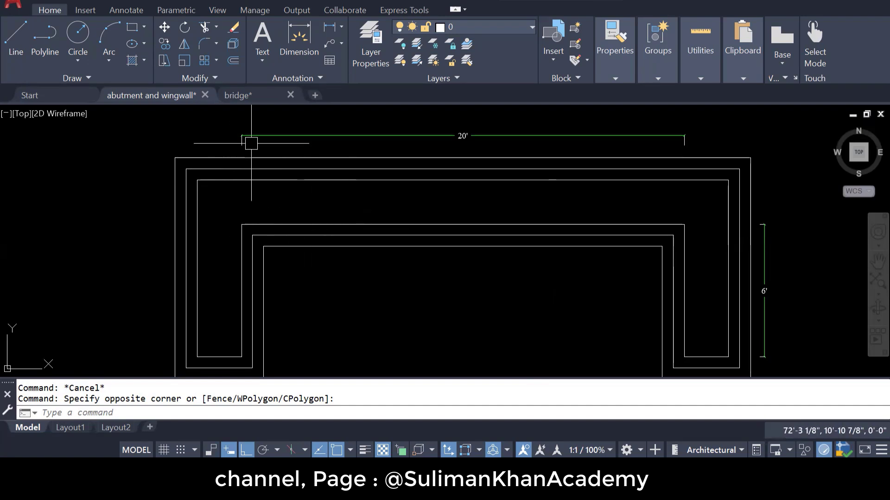
scroll(470, 139, up, 5)
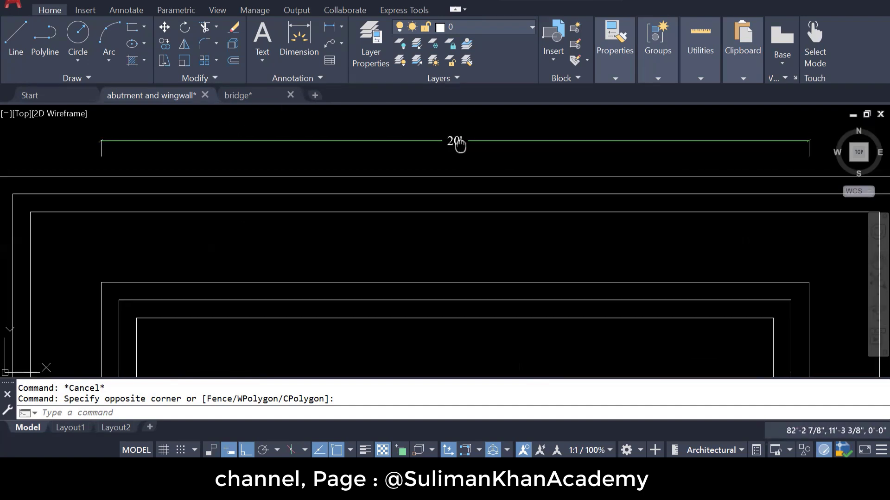
scroll(398, 147, down, 5)
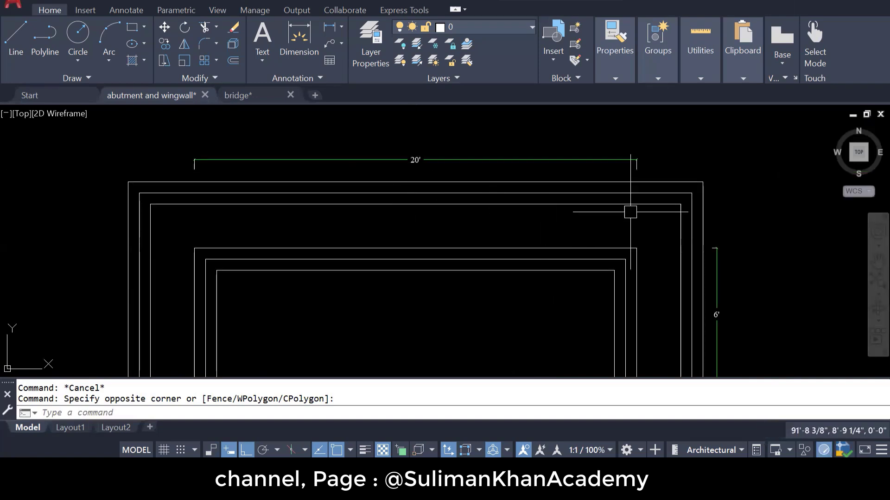
Draw a rectangle with REC across the top band of the U-shaped plan
text(rec)
key(Return)
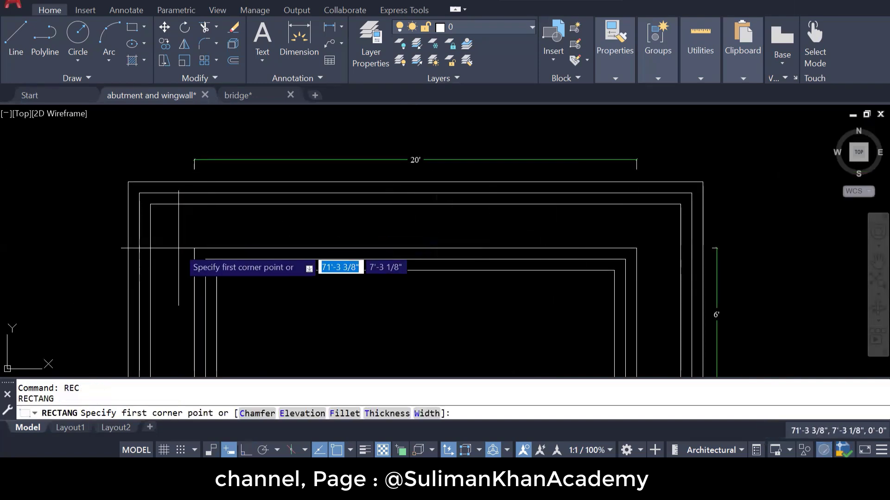
click(194, 248)
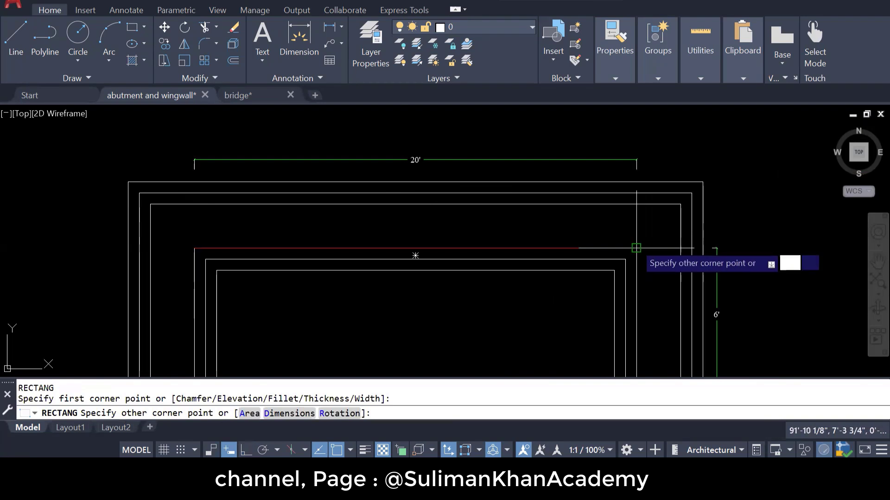
click(637, 205)
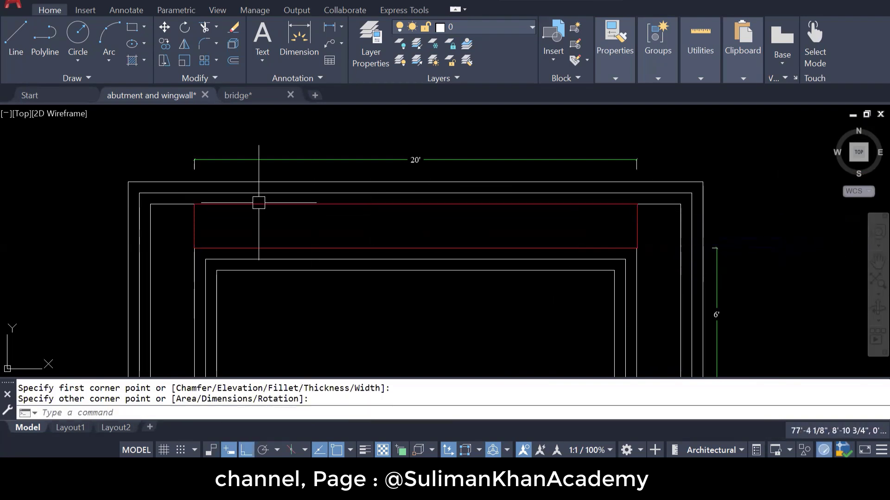
click(198, 220)
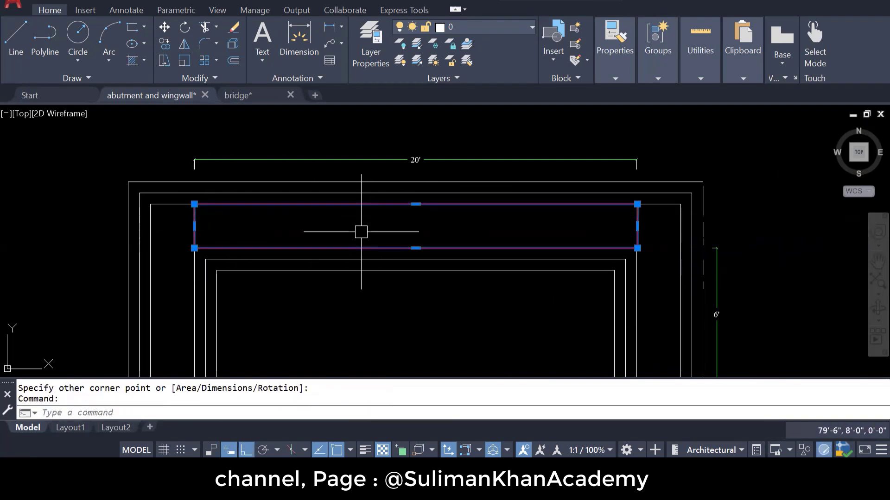
key(Escape)
key(Escape)
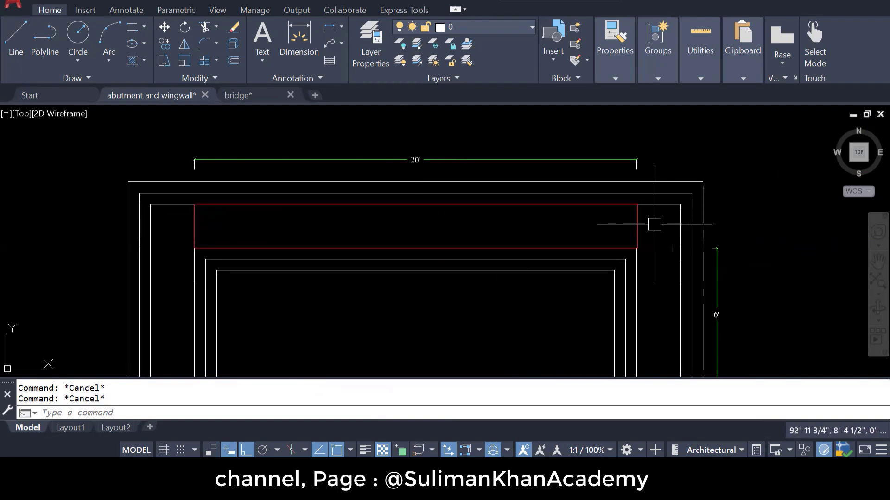
Stretch the red rectangle's right edge out to the outer outline, then start on its left edge
click(703, 218)
key(Escape)
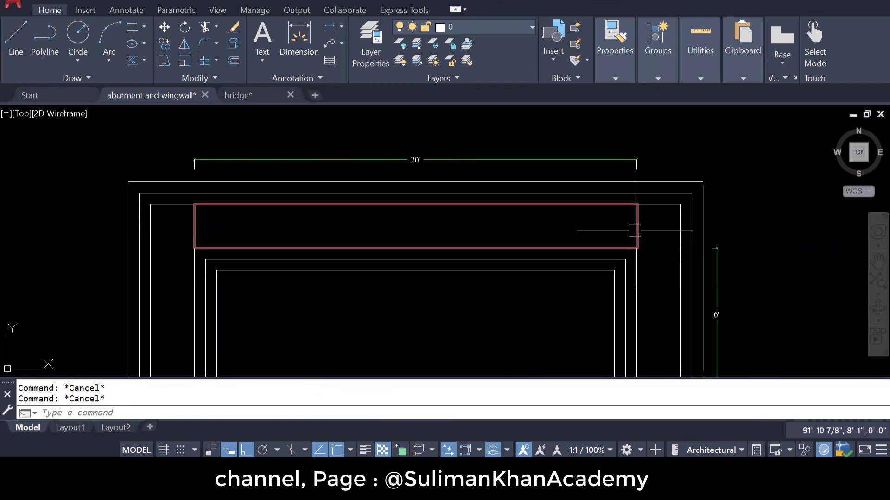
click(638, 223)
click(637, 226)
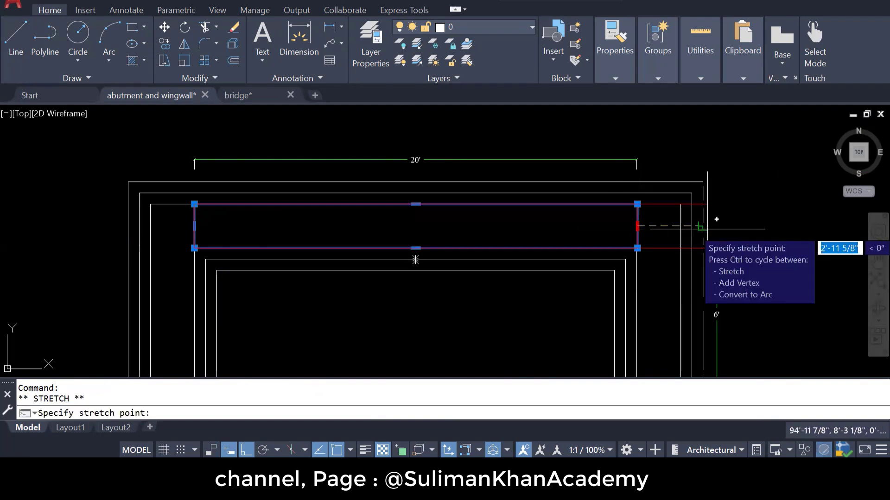
click(702, 226)
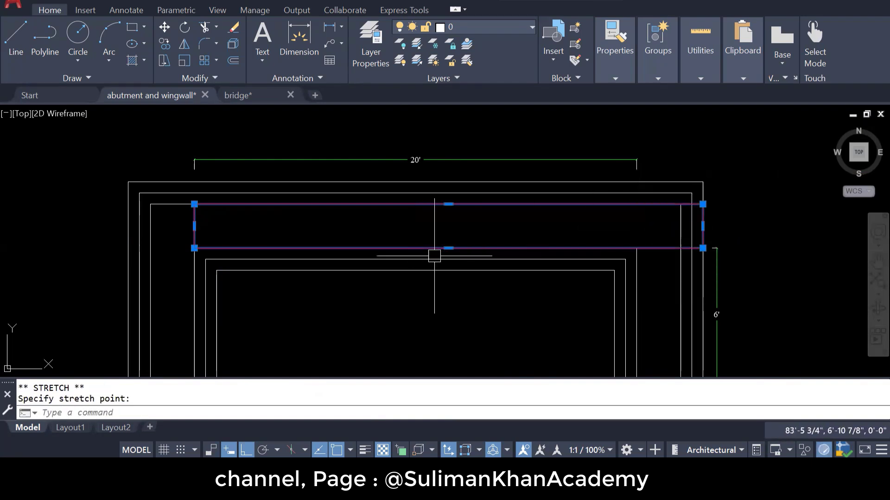
click(194, 226)
Set the rectangle's left edge on the outer wall and reframe the plan
click(128, 226)
key(Escape)
key(Escape)
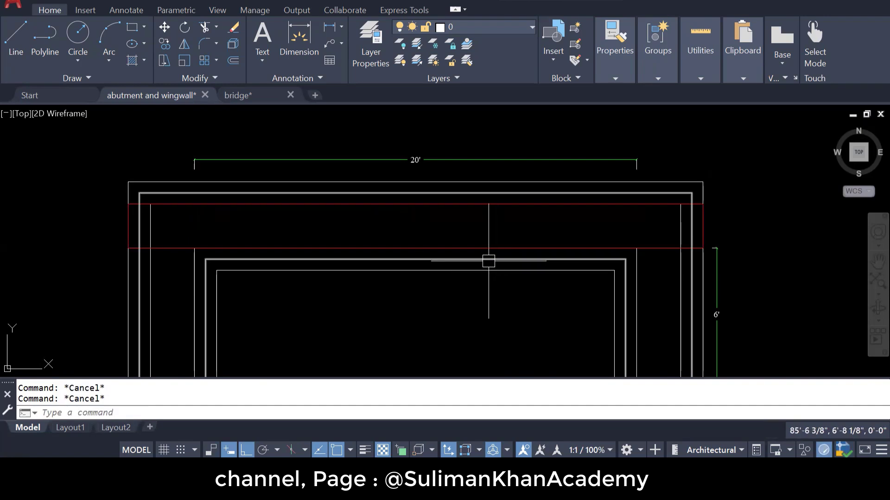
scroll(261, 191, down, 4)
scroll(274, 204, up, 2)
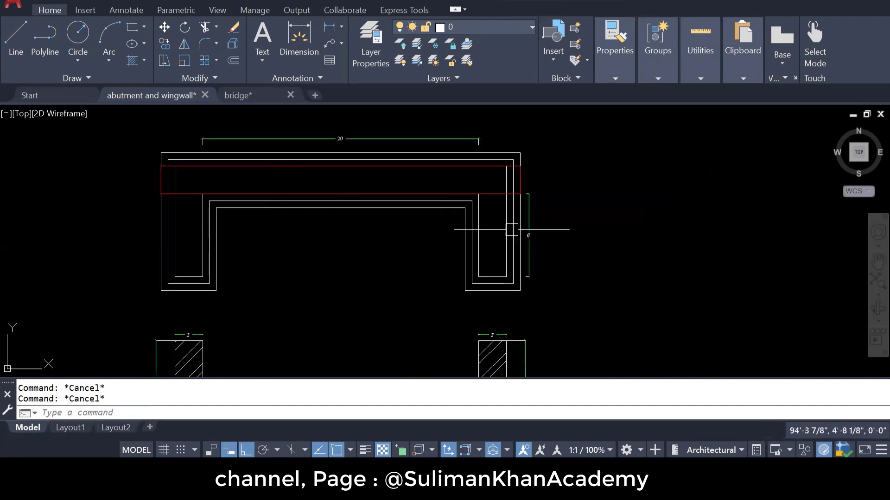
drag(256, 284, 288, 204)
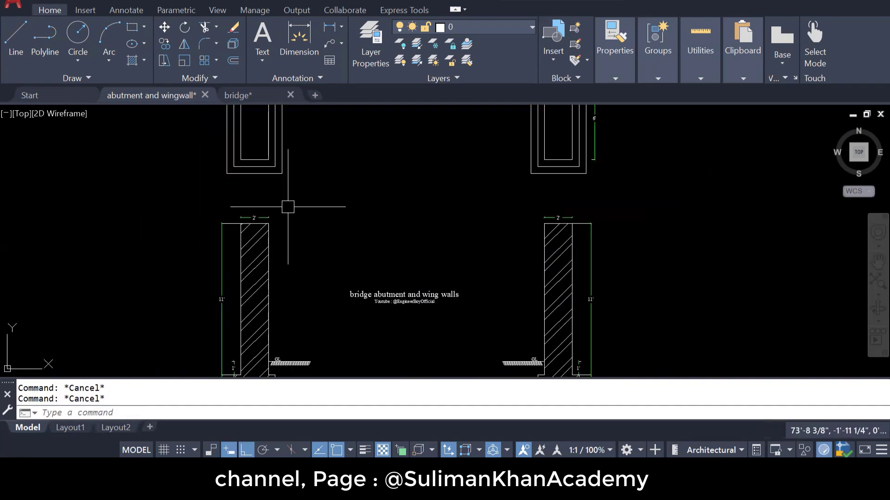
scroll(247, 221, up, 5)
scroll(254, 222, down, 5)
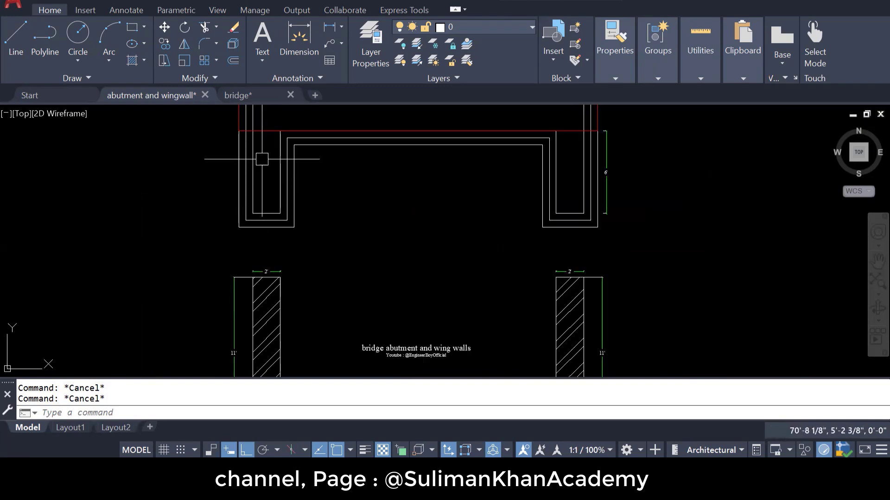
scroll(260, 160, up, 2)
Add 2' linear dimensions across the left and right legs of the U
click(309, 41)
click(246, 183)
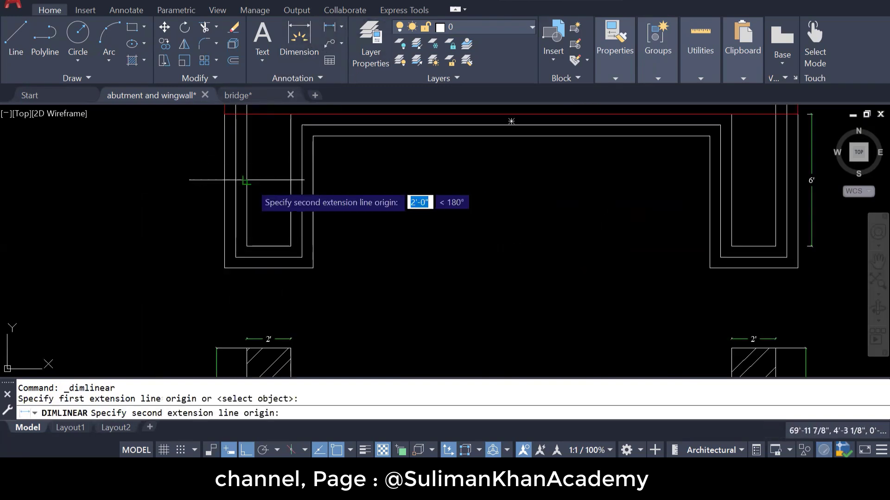
click(291, 183)
scroll(259, 181, up, 4)
click(260, 181)
scroll(453, 224, down, 4)
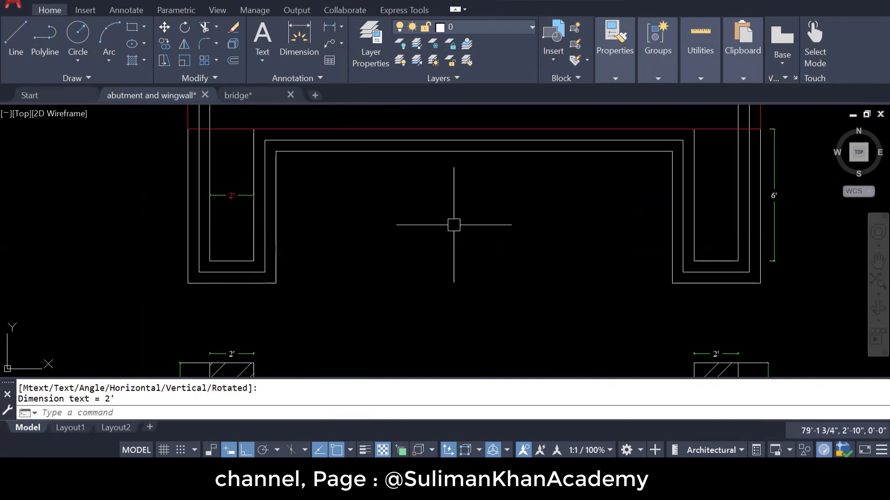
scroll(711, 193, up, 4)
key(Return)
click(683, 224)
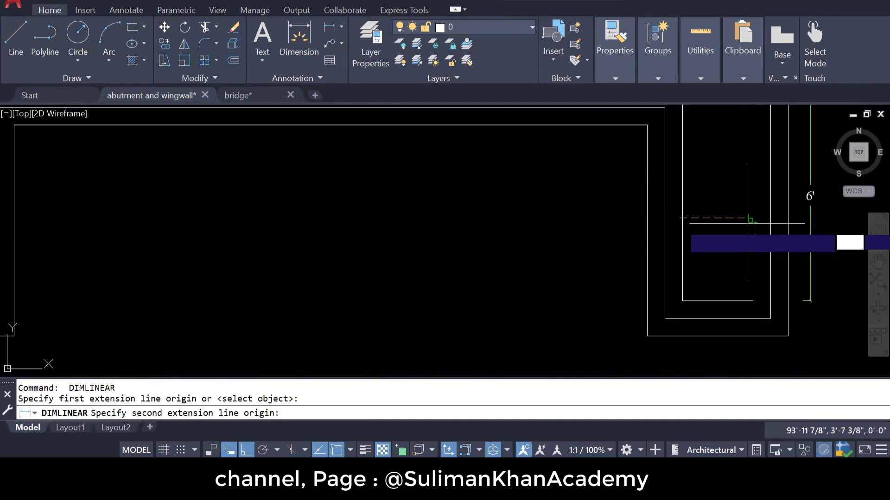
click(753, 224)
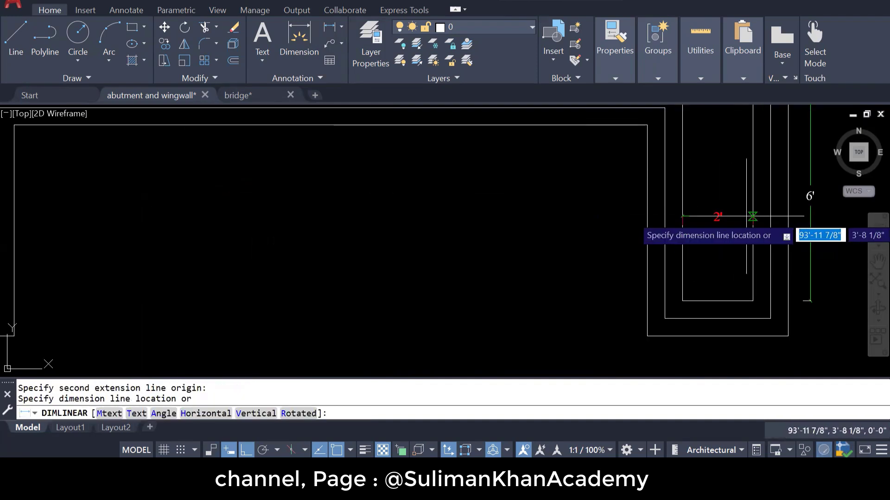
click(751, 213)
scroll(593, 260, down, 4)
key(Escape)
key(Escape)
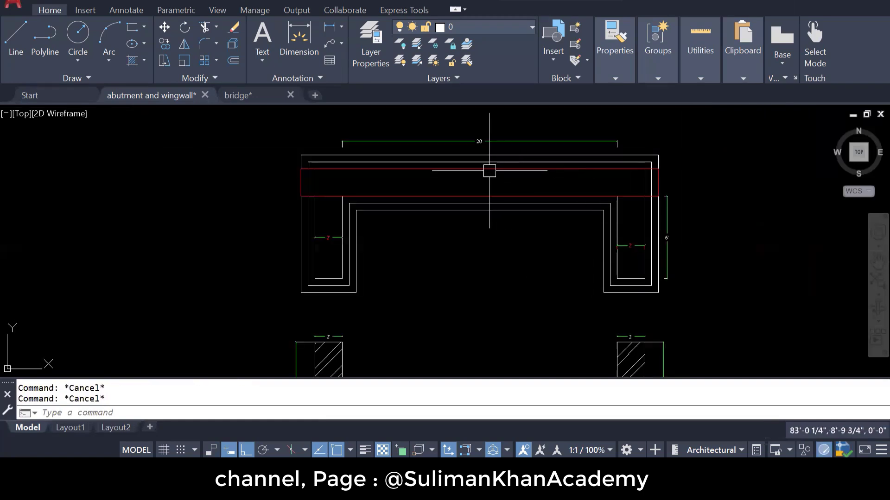
Erase the red rectangle with the E command
click(488, 169)
text(E)
key(Return)
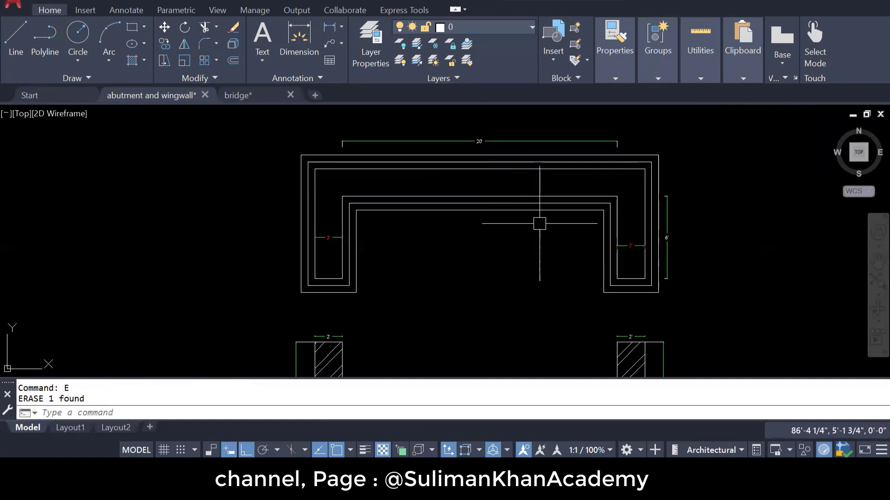
scroll(512, 181, up, 3)
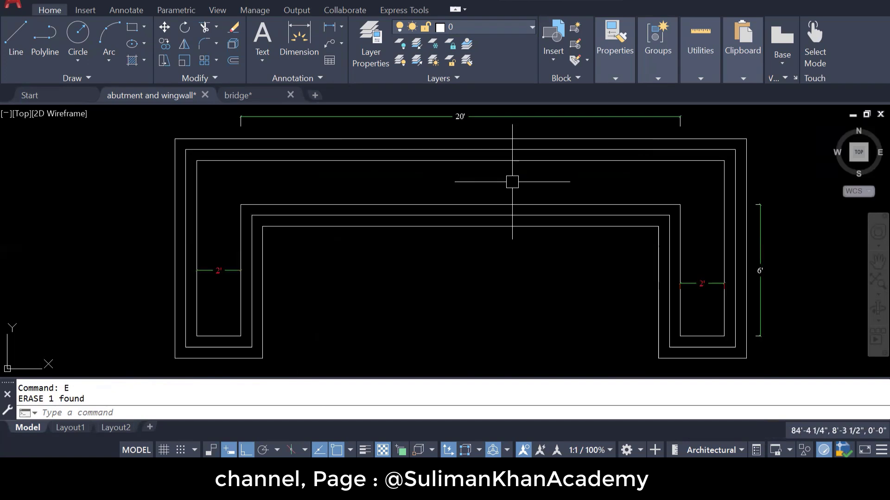
mouse_move(424, 129)
mouse_down()
mouse_move(459, 143)
mouse_move(416, 158)
mouse_up()
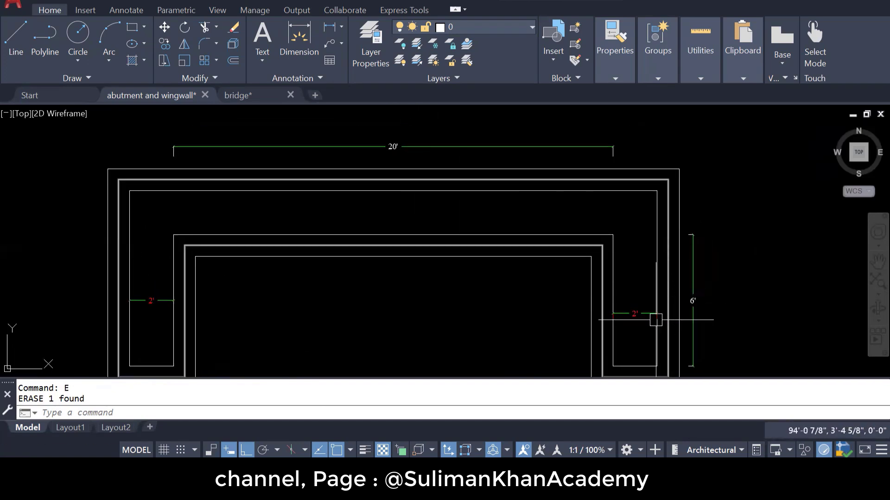
key(Return)
Check the two 2' leg dimensions, then return to the Excel quantities sheet
click(153, 301)
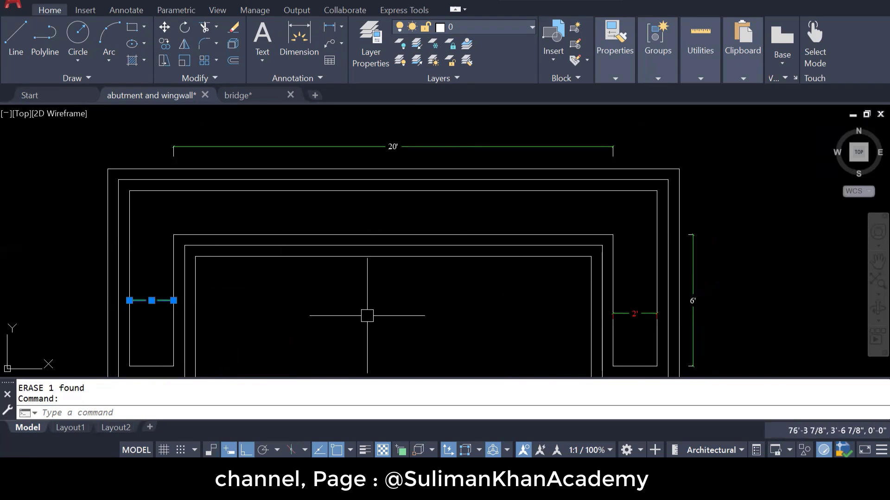
click(632, 319)
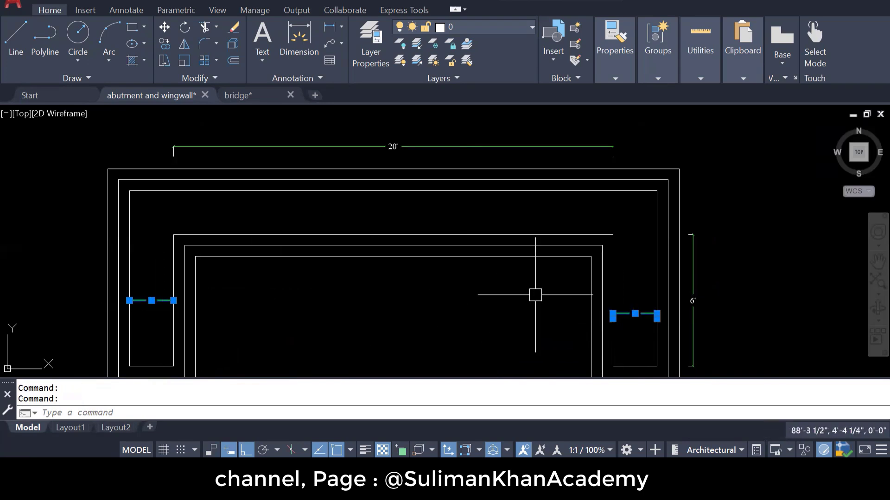
drag(533, 296, 501, 285)
key(Escape)
scroll(649, 185, up, 4)
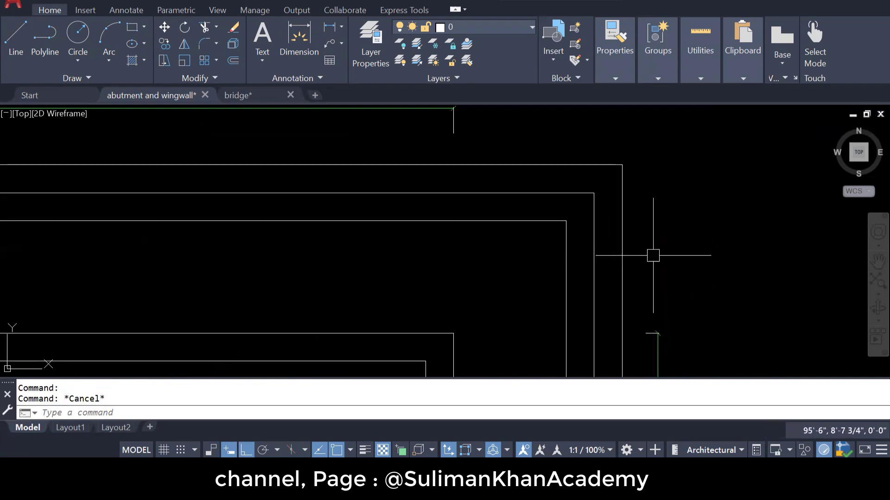
scroll(583, 267, down, 3)
scroll(66, 274, up, 2)
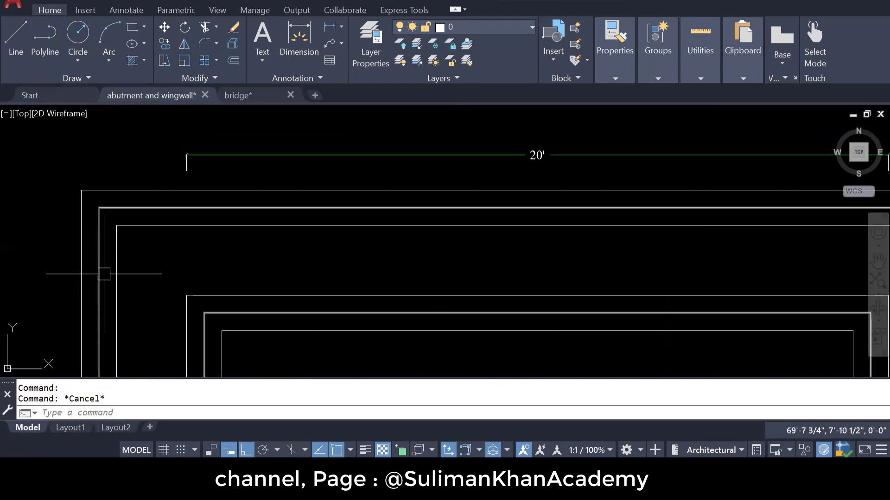
scroll(288, 204, down, 2)
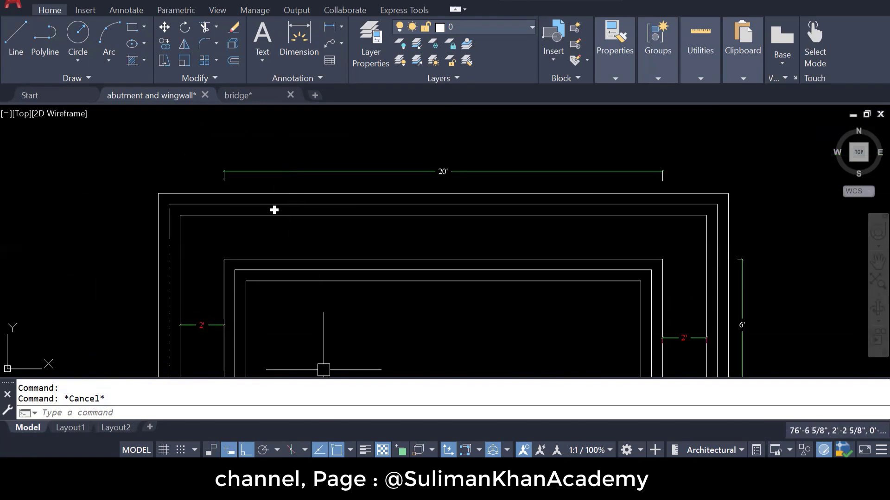
key(alt+Tab)
Enter 26 as the abutment length in D4
text(2)
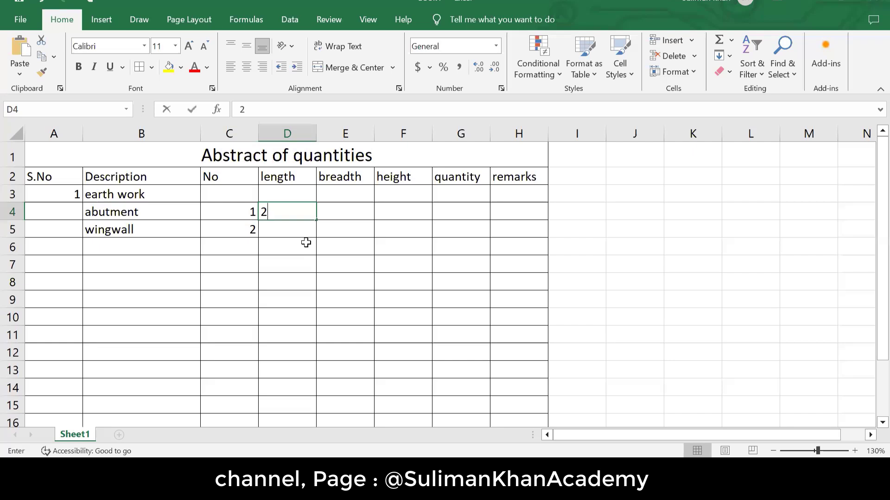
text(6)
key(Return)
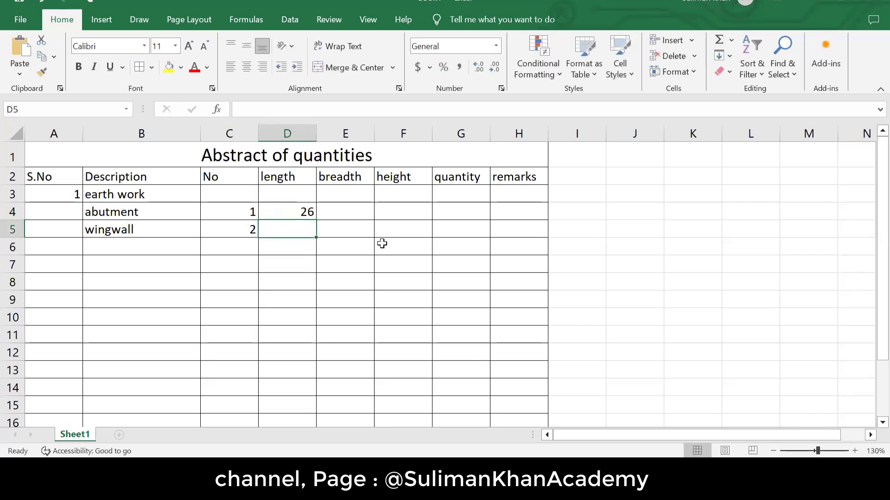
click(413, 242)
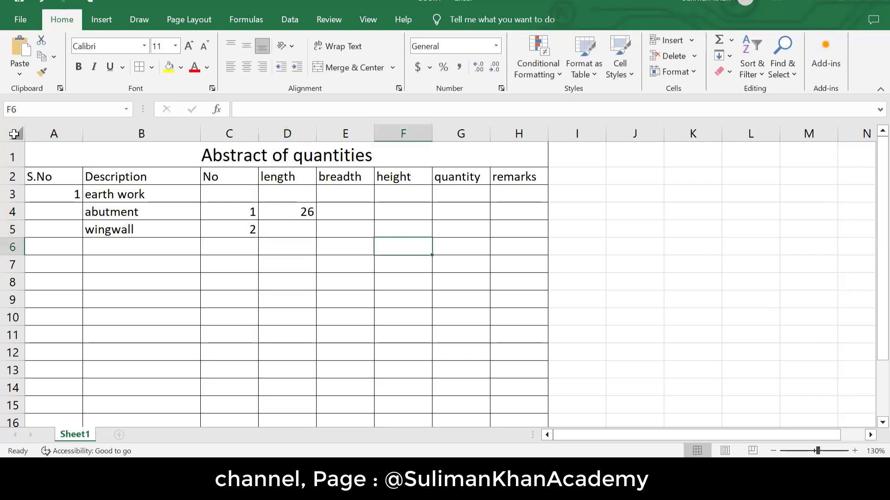
Centre-align the whole sheet and autofit column H to its remarks heading
click(16, 134)
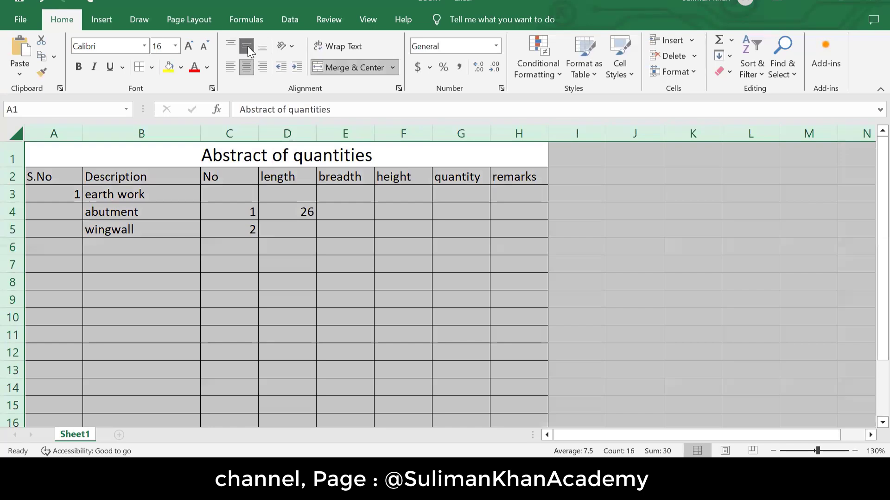
click(245, 65)
click(245, 65)
click(345, 211)
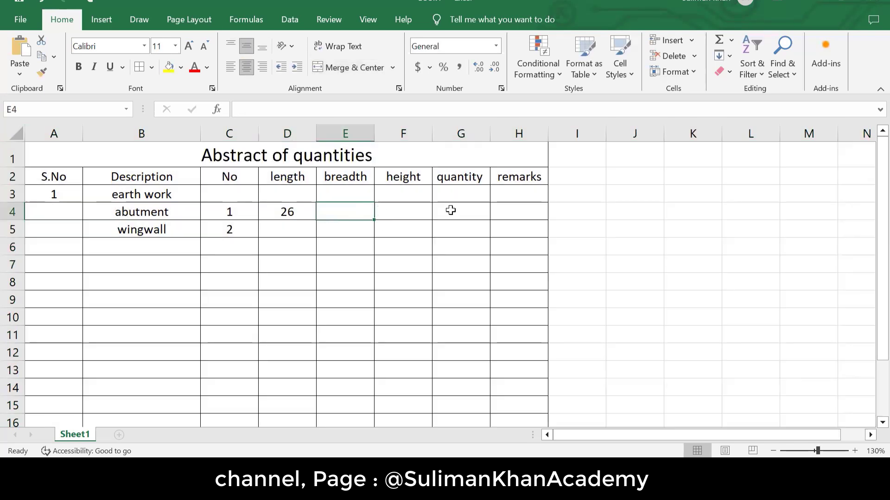
click(520, 205)
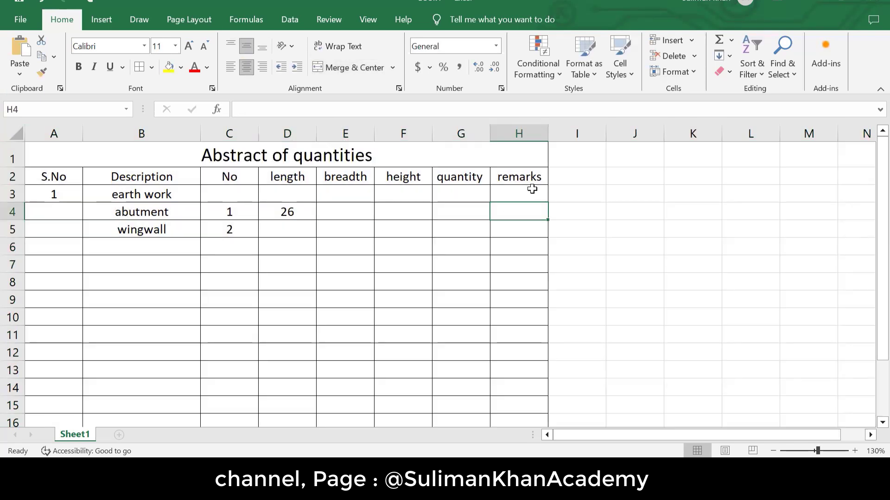
double_click(547, 133)
Widen column H, then dimension the 2' thickness of the left and right walls at the top
drag(539, 133, 623, 149)
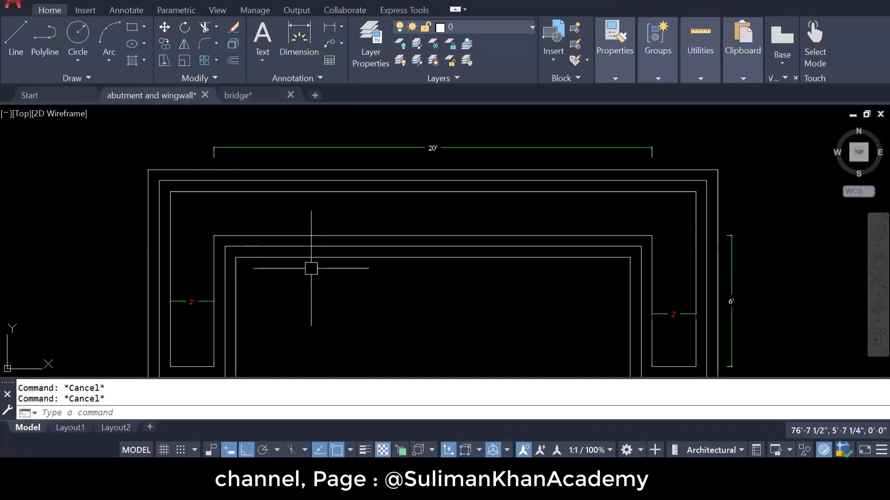
mouse_move(310, 266)
mouse_down()
mouse_move(254, 249)
mouse_move(250, 267)
mouse_up()
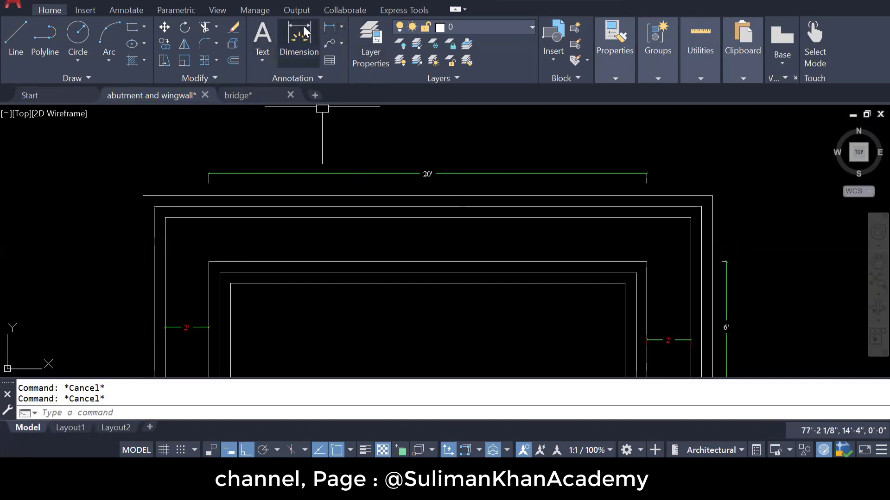
click(326, 27)
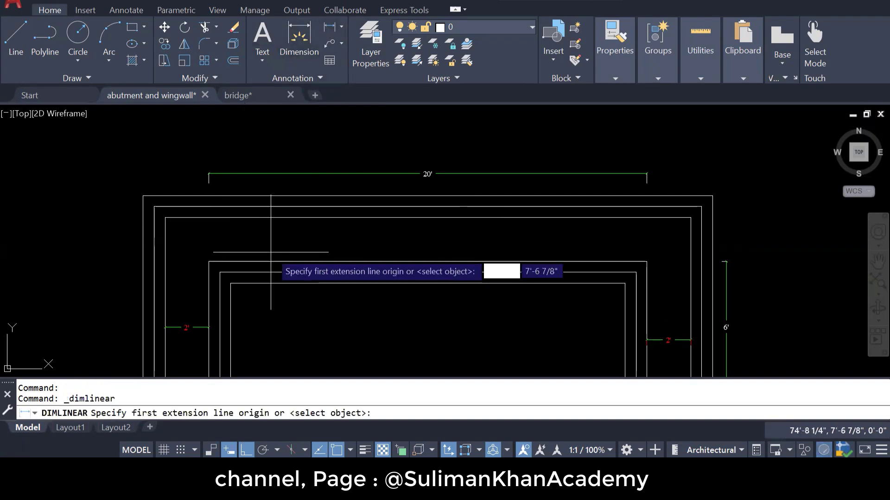
drag(278, 259, 271, 246)
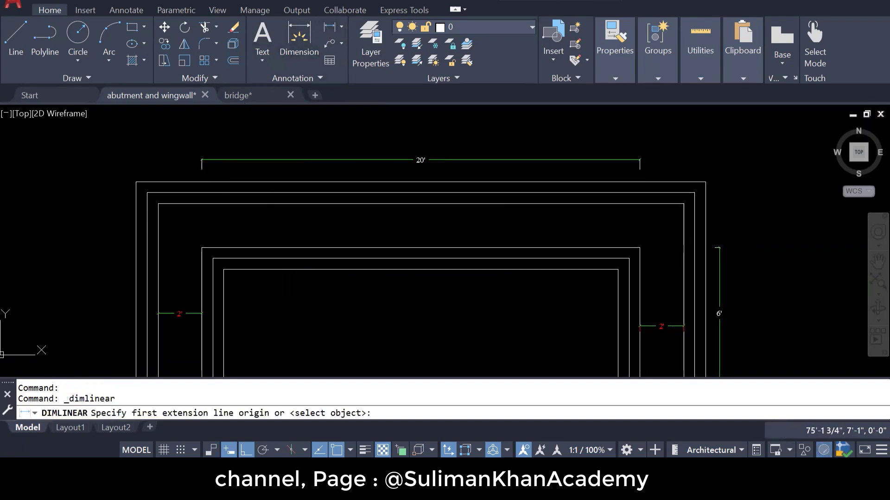
click(200, 248)
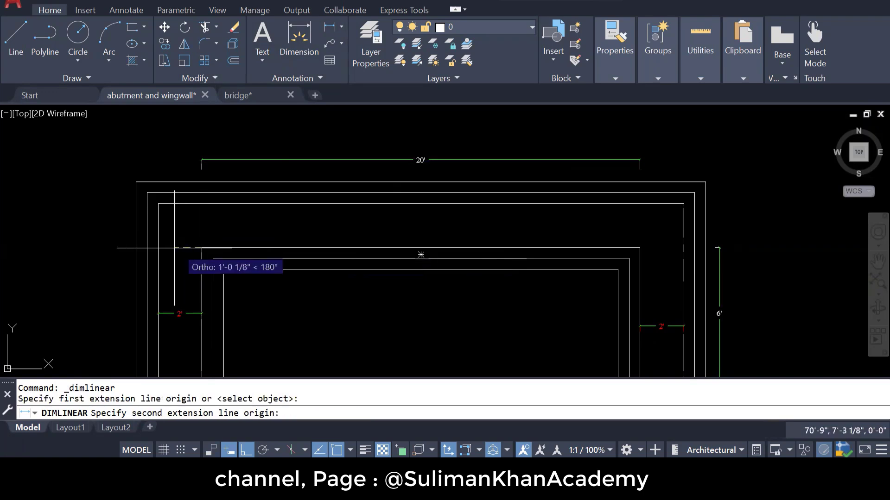
click(163, 248)
click(163, 248)
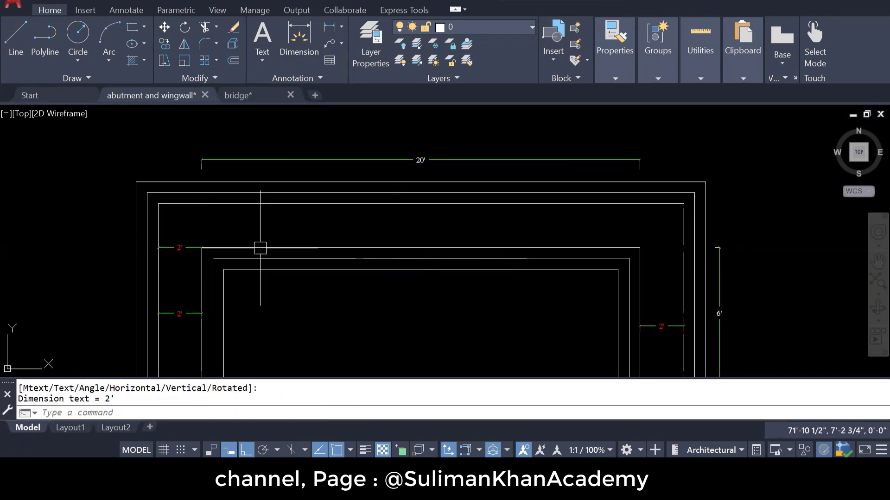
key(Return)
click(640, 248)
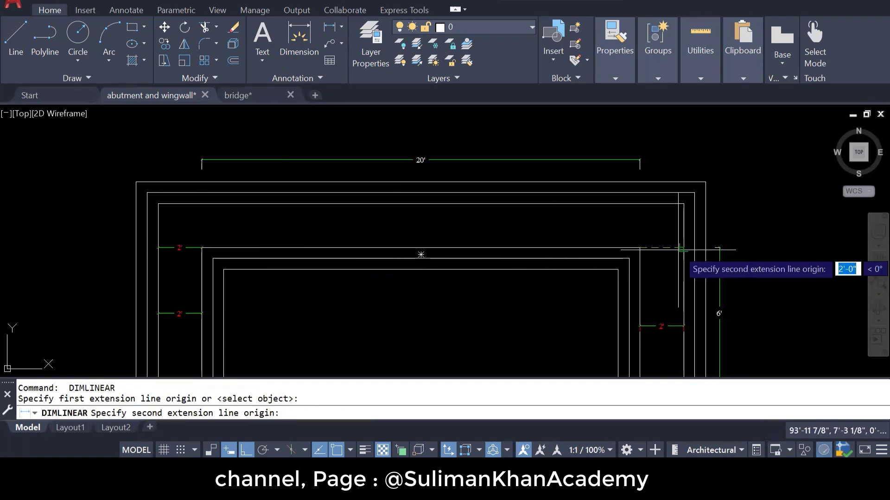
click(684, 249)
scroll(695, 252, up, 2)
click(700, 249)
Add a 1' dimension for the outer offset beside the right wall
drag(678, 243, 530, 254)
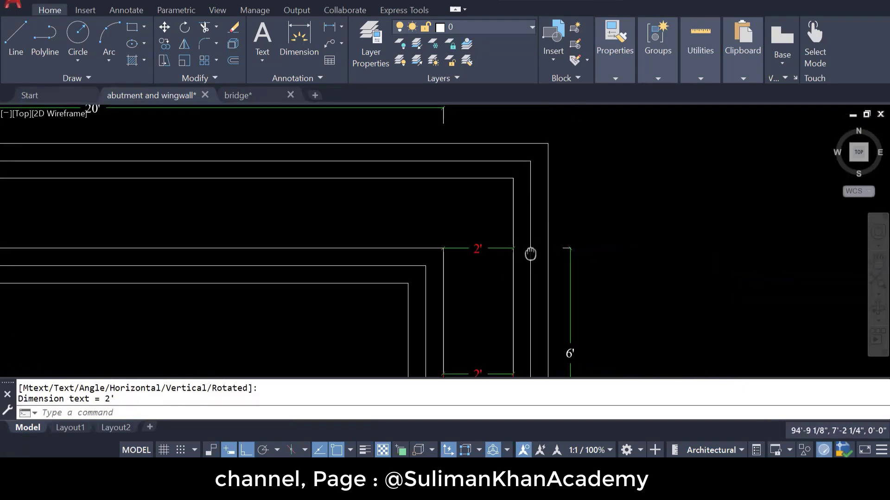
scroll(523, 253, up, 2)
scroll(523, 248, up, 2)
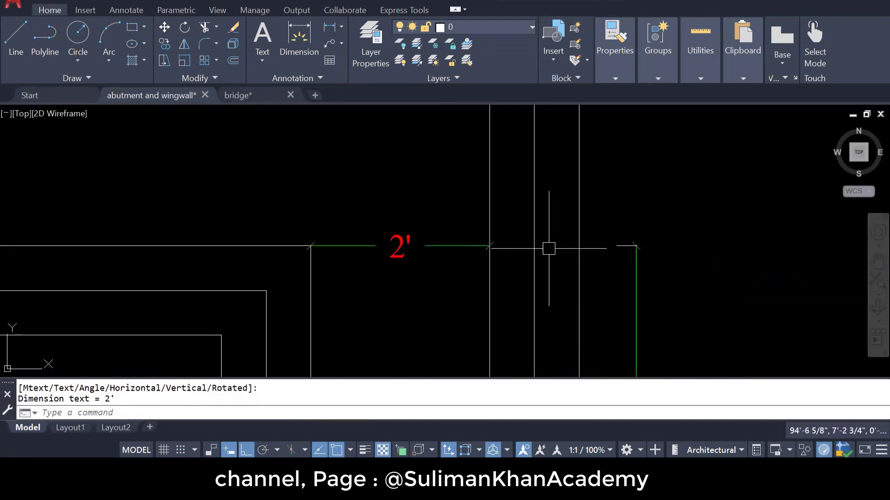
key(Return)
click(489, 245)
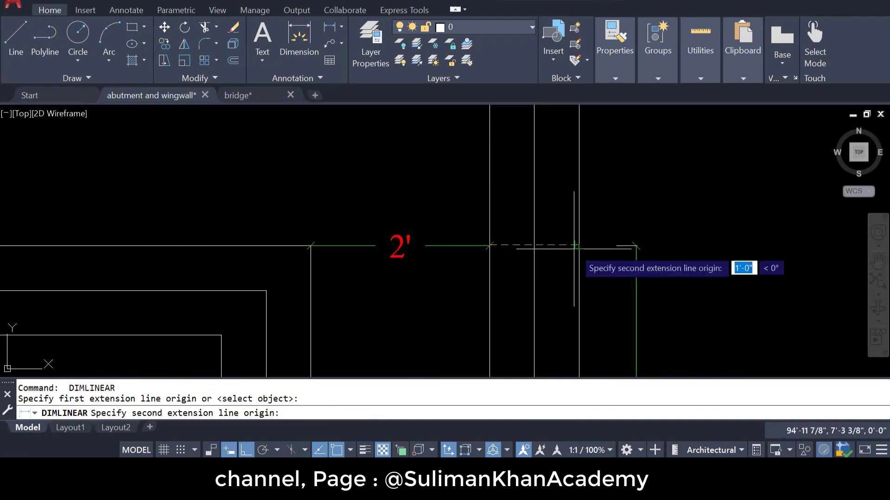
click(579, 244)
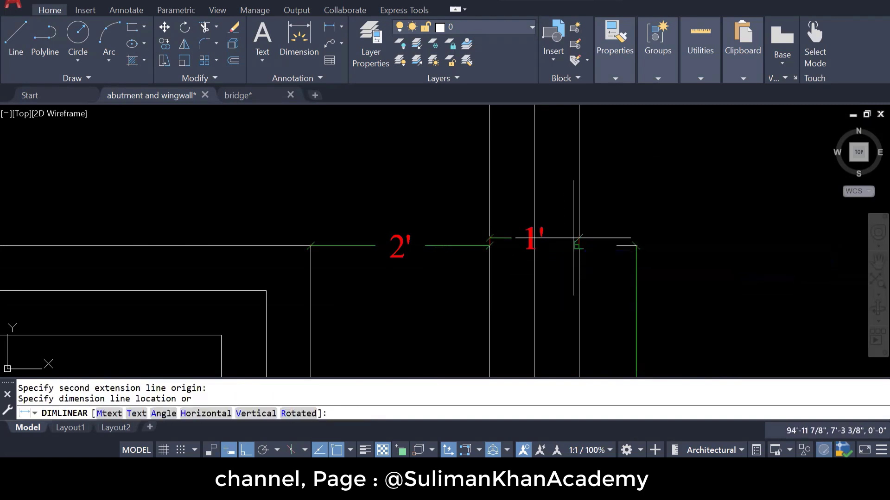
click(569, 235)
scroll(635, 253, down, 4)
scroll(635, 252, down, 4)
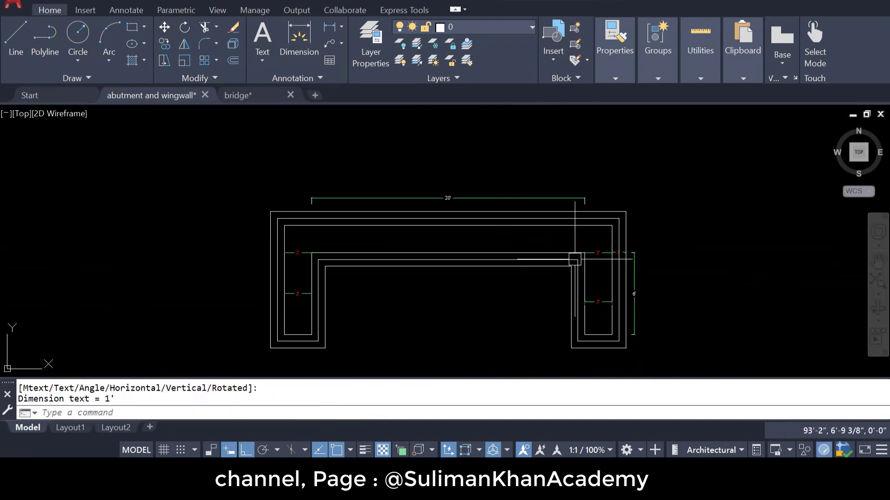
Dimension the 1' outer offset beside the left wall, redoing a mis-picked attempt
scroll(296, 260, up, 6)
key(Return)
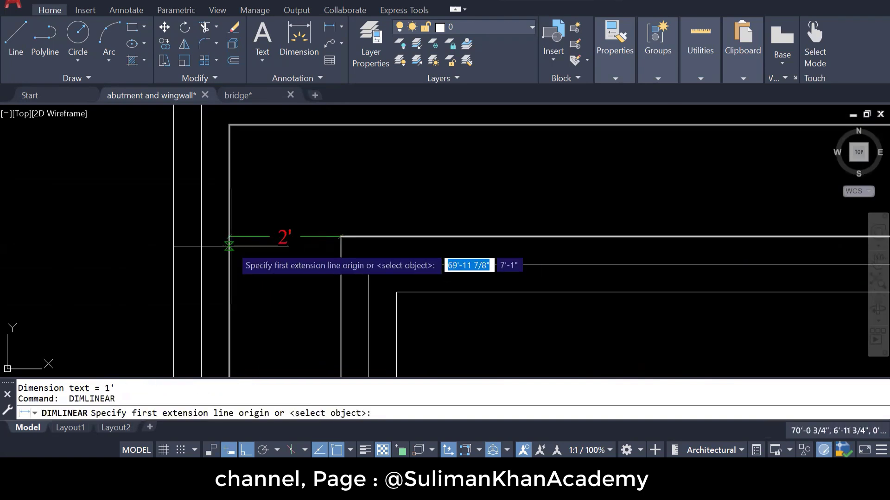
click(231, 249)
click(176, 247)
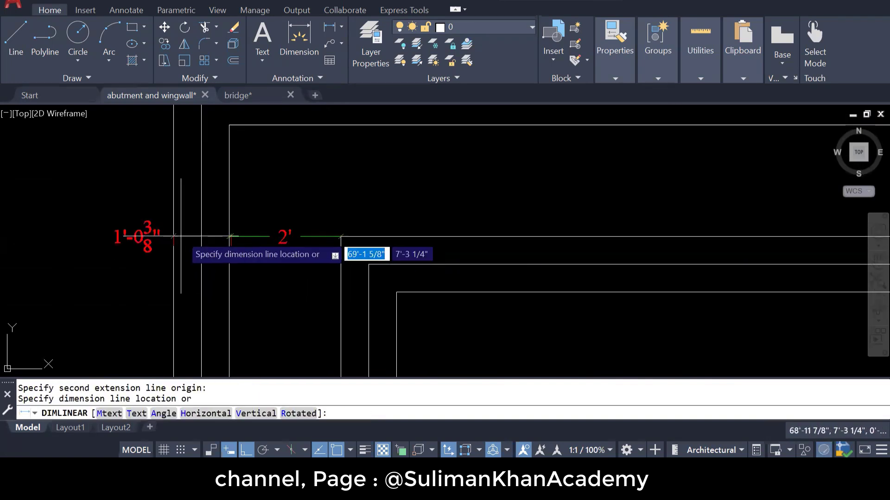
key(Escape)
key(Return)
click(229, 222)
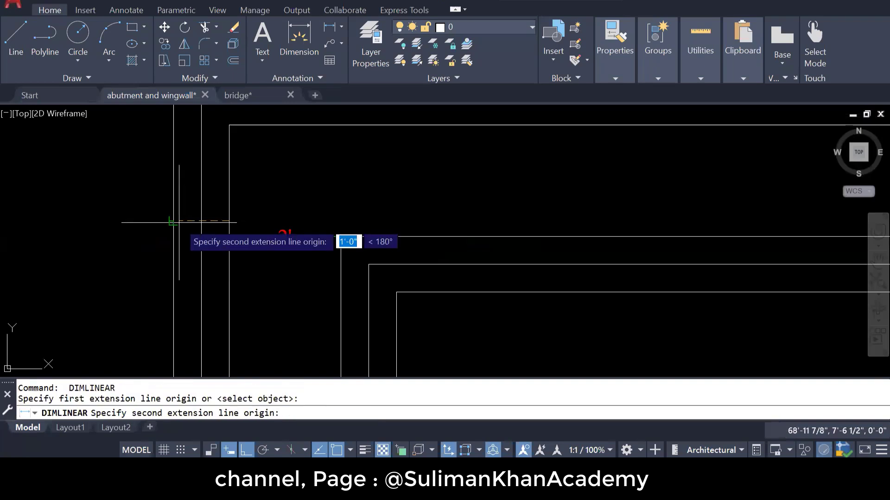
click(173, 226)
click(187, 226)
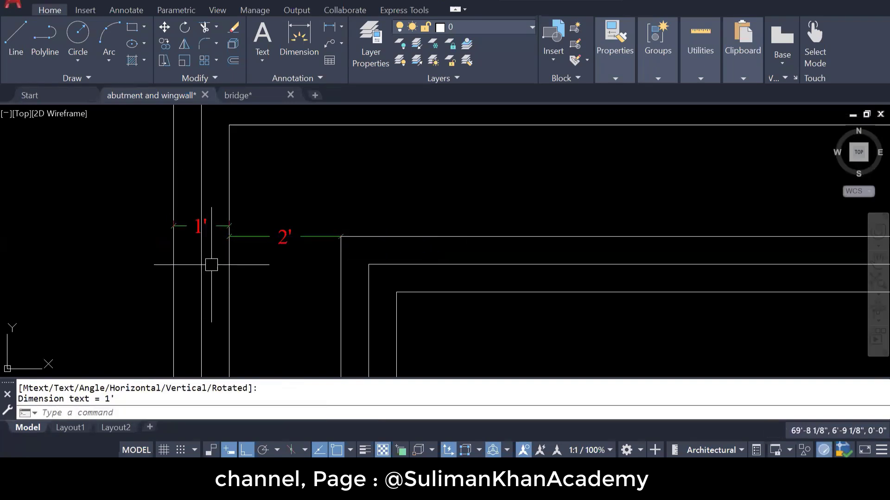
key(Escape)
key(Escape)
Select the 20' dimension and both 2' wall dimensions to review them
scroll(201, 235, down, 6)
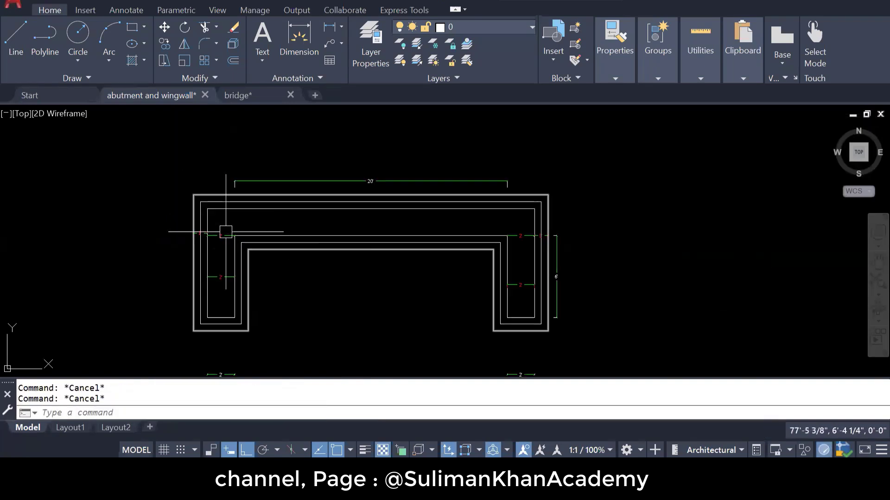
scroll(290, 242, up, 3)
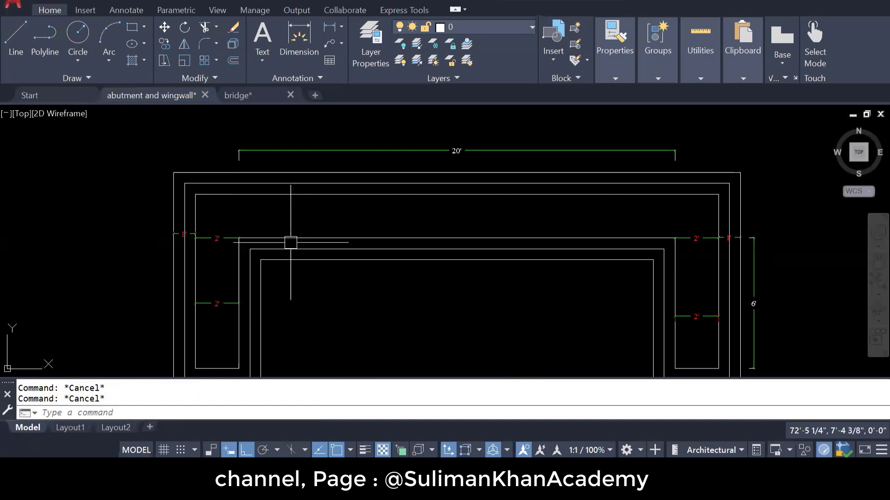
click(388, 151)
click(631, 239)
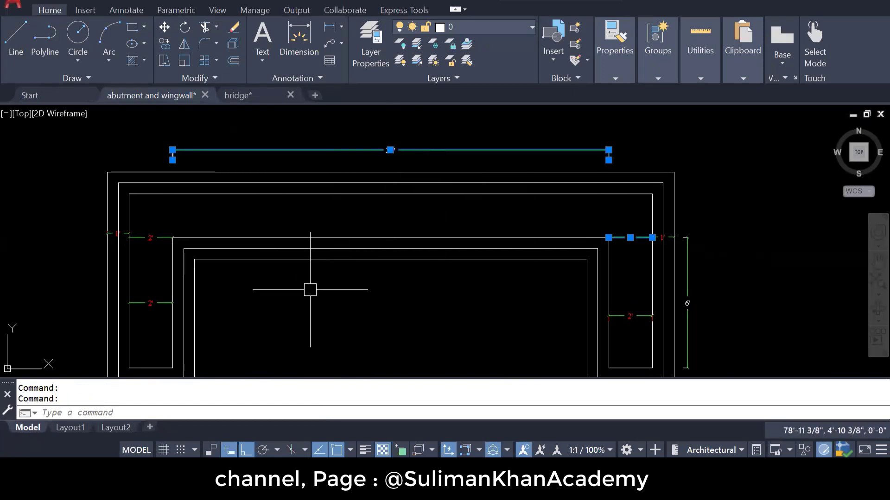
click(150, 239)
mouse_move(151, 238)
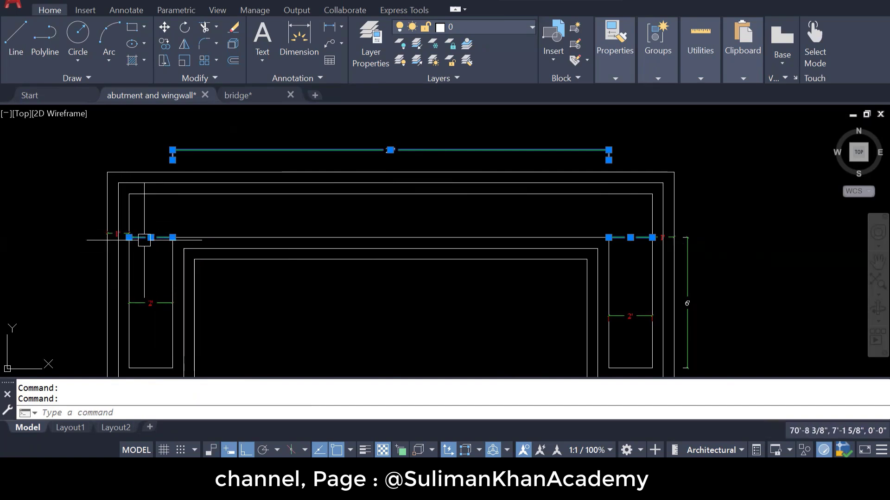
scroll(135, 241, up, 4)
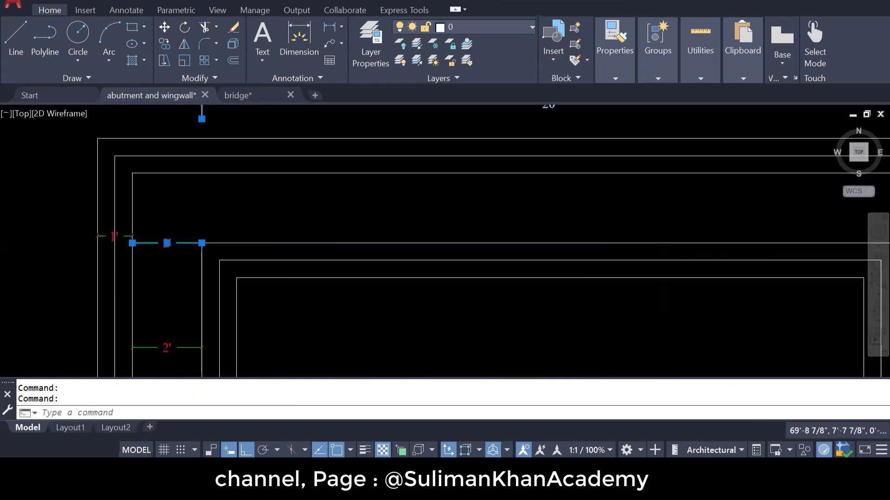
scroll(134, 243, down, 2)
scroll(92, 247, down, 3)
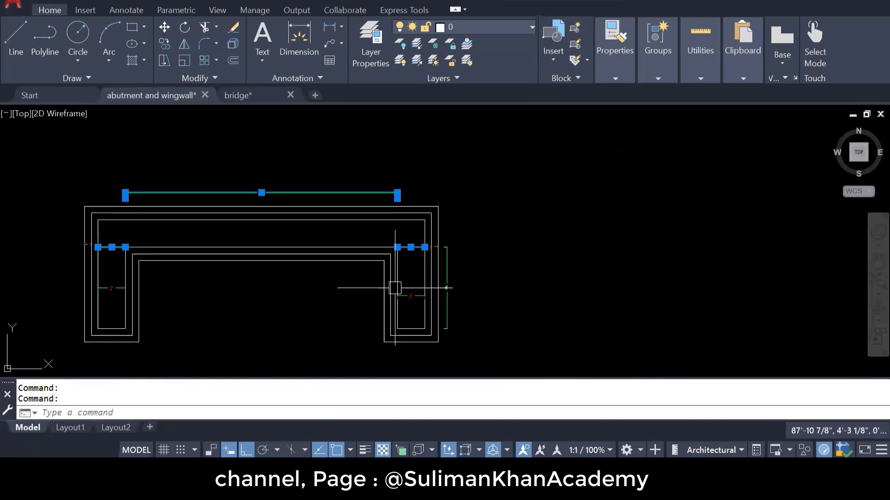
scroll(443, 249, up, 6)
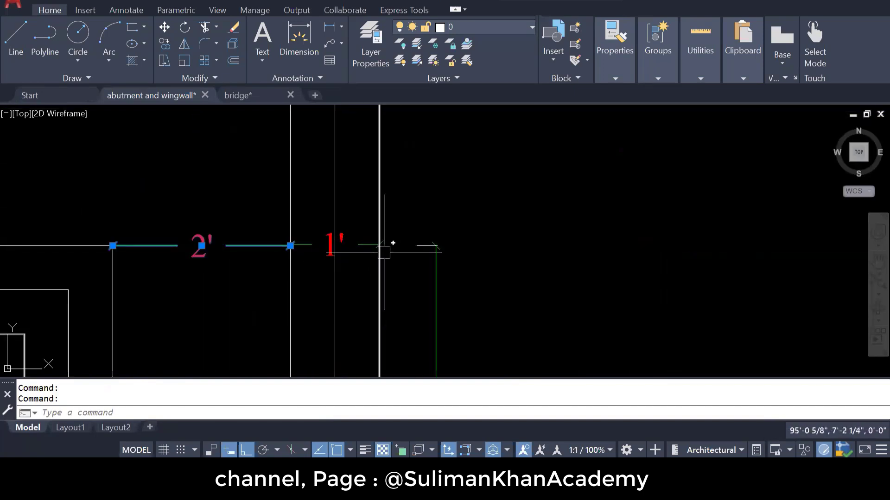